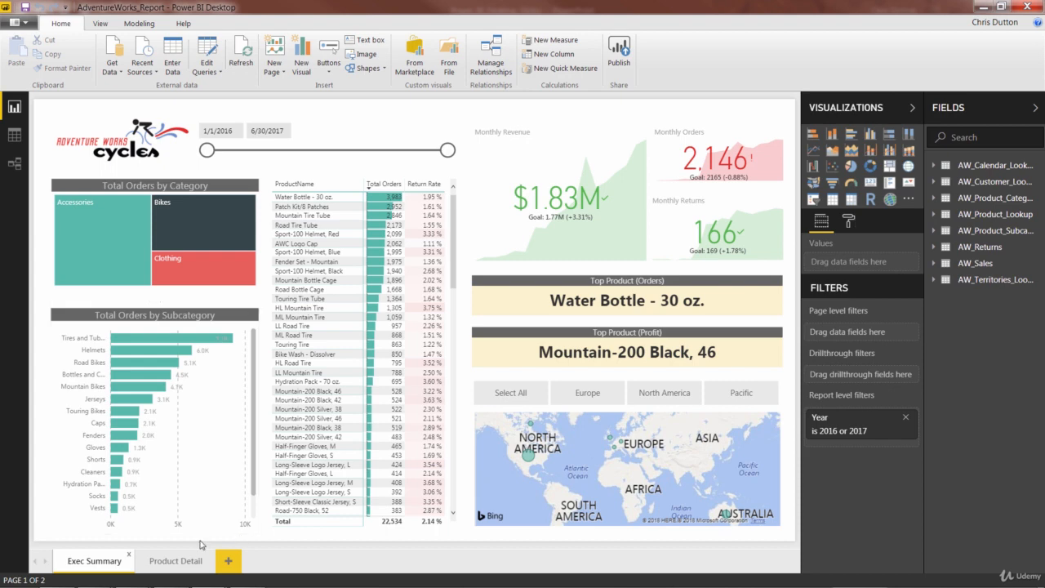
Add a bookmark of the Product Detail page and name it "Product Detail".
click(172, 561)
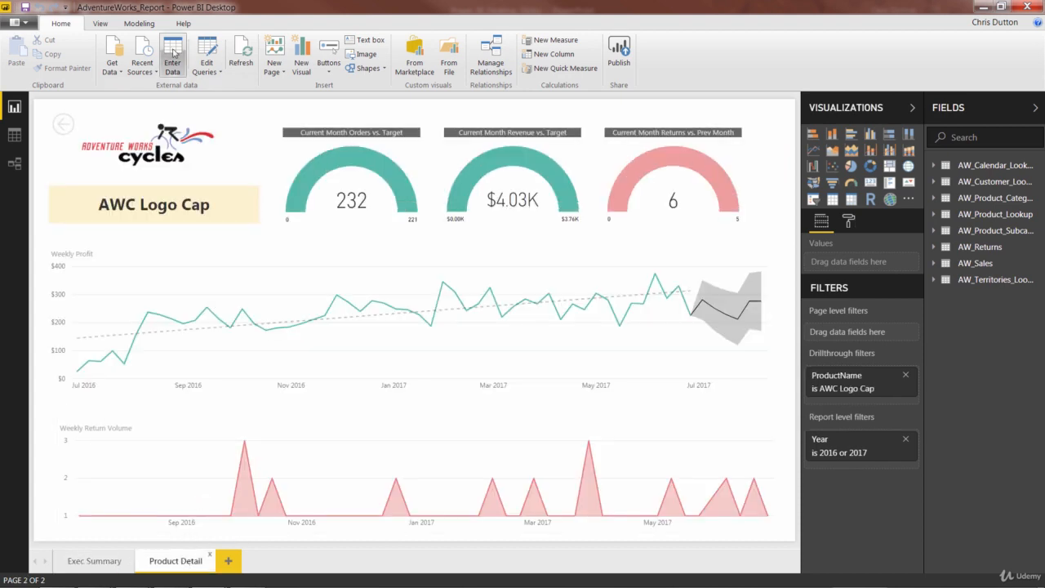
click(104, 25)
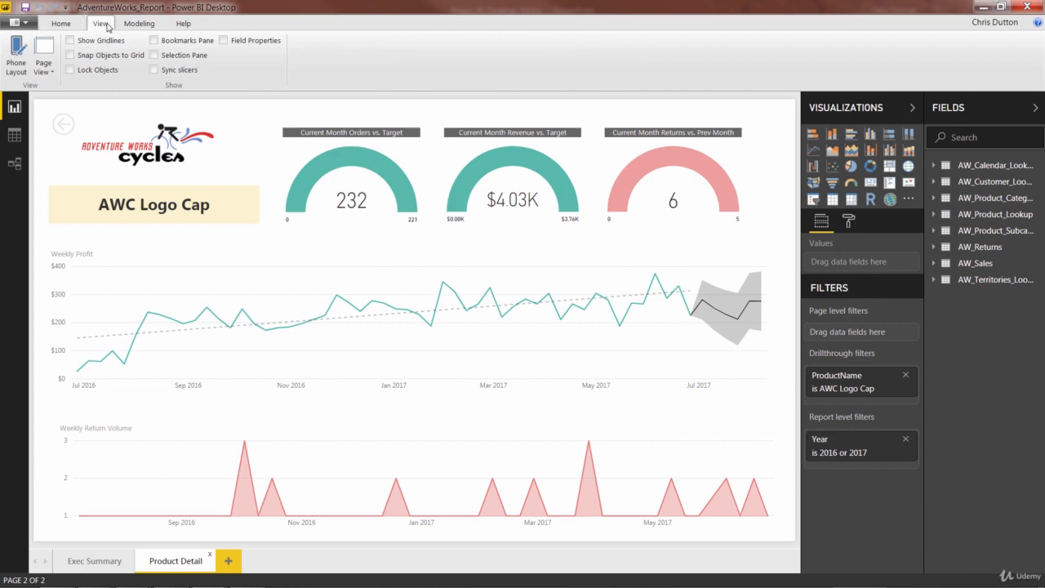
click(154, 42)
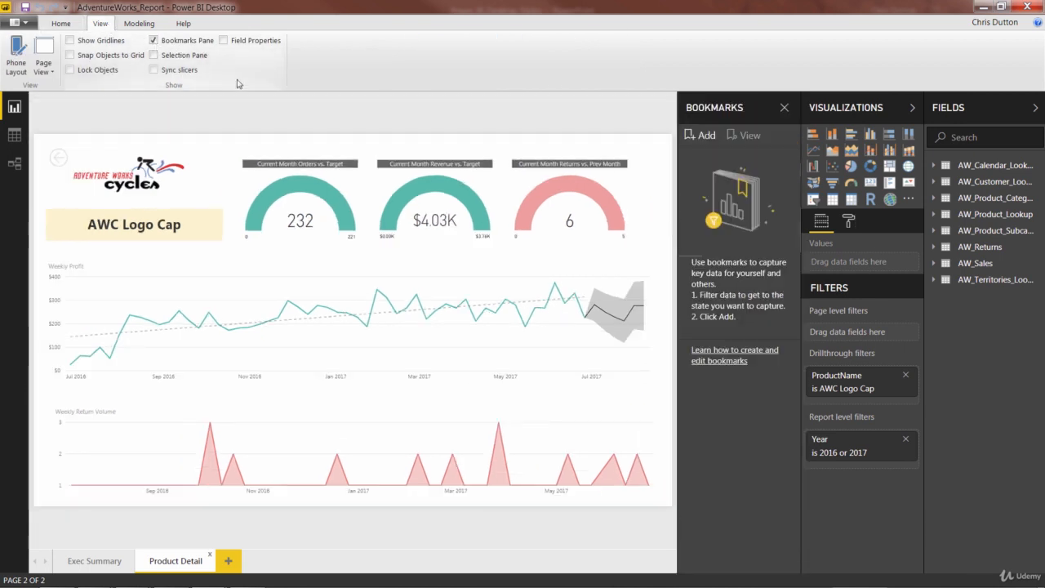
click(699, 137)
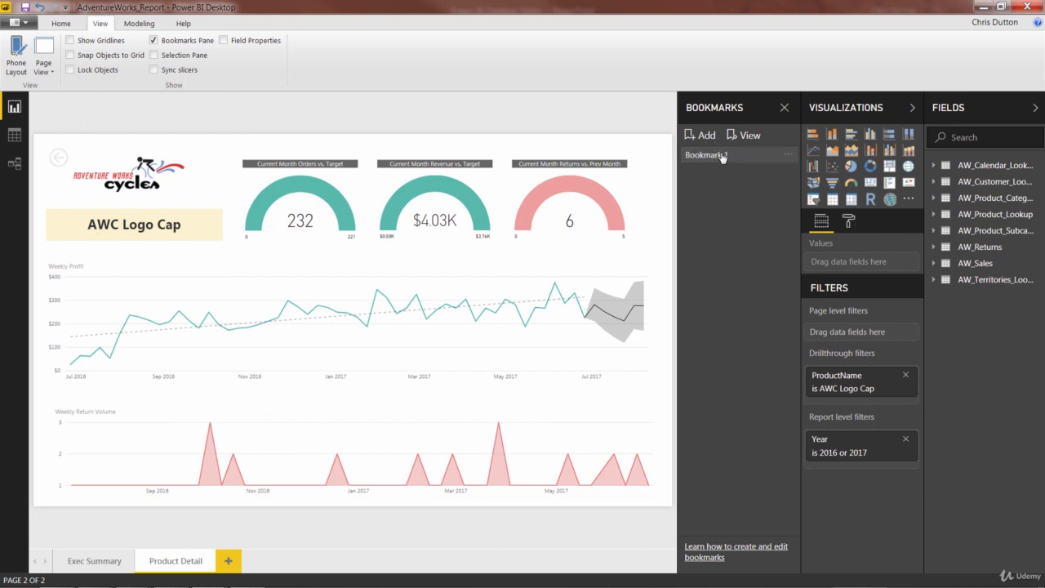
double_click(723, 156)
text(Product Detail)
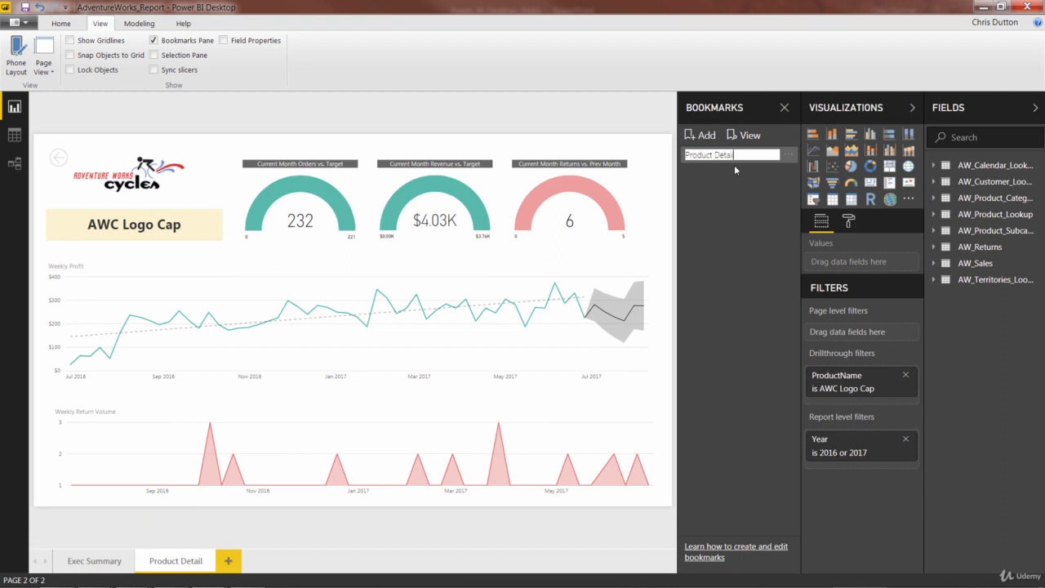
key(Return)
click(785, 108)
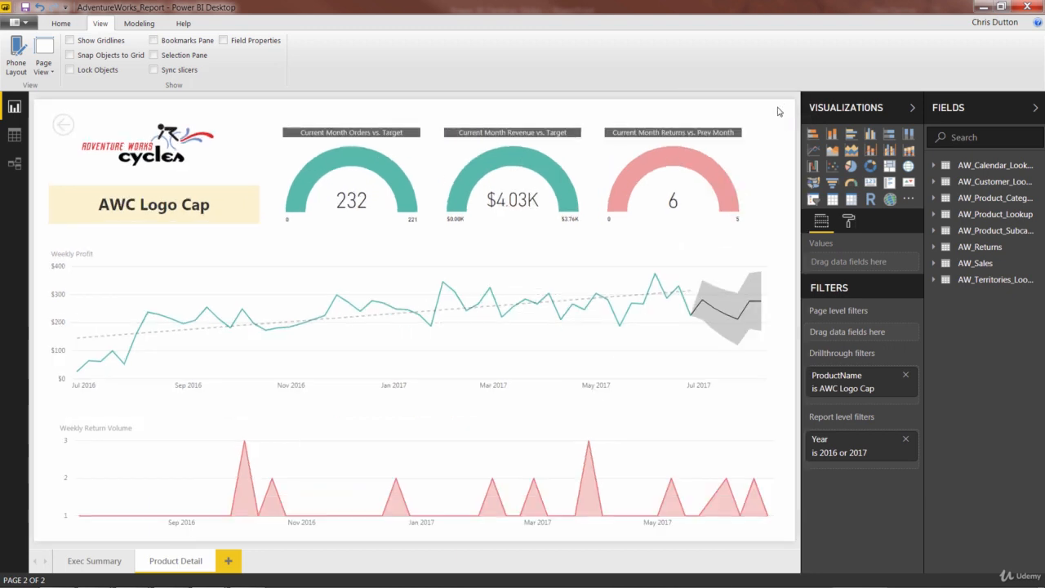
Shorten the product table on the Exec Summary page from its lower edge to free space beneath it.
click(79, 563)
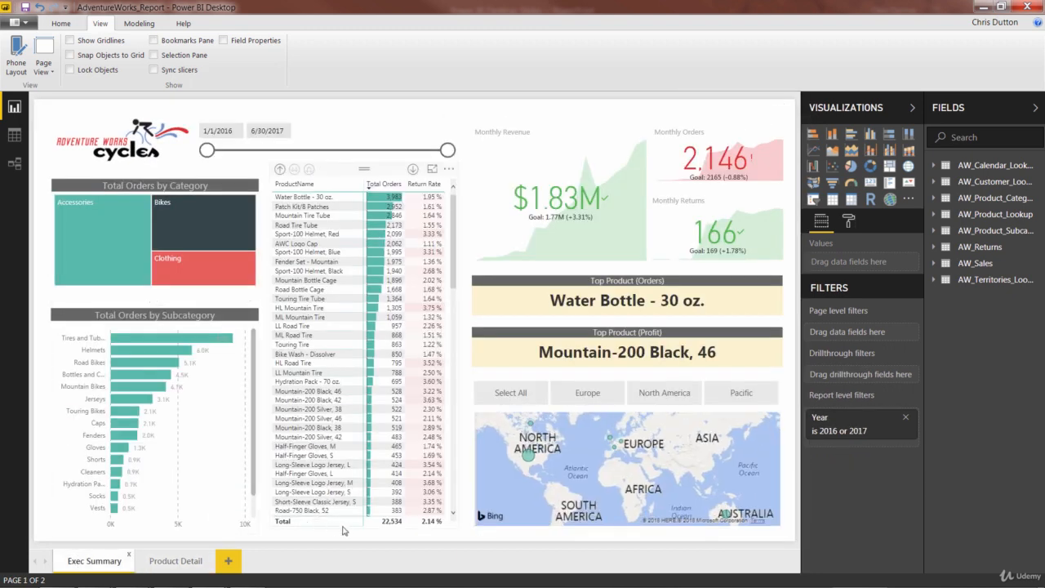
click(359, 529)
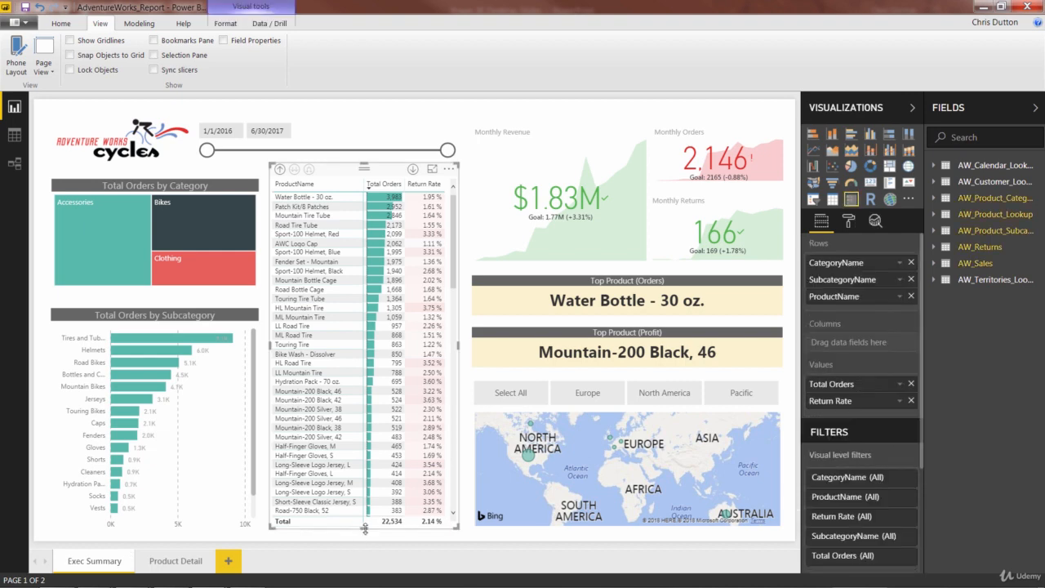
drag(366, 523, 367, 501)
click(280, 520)
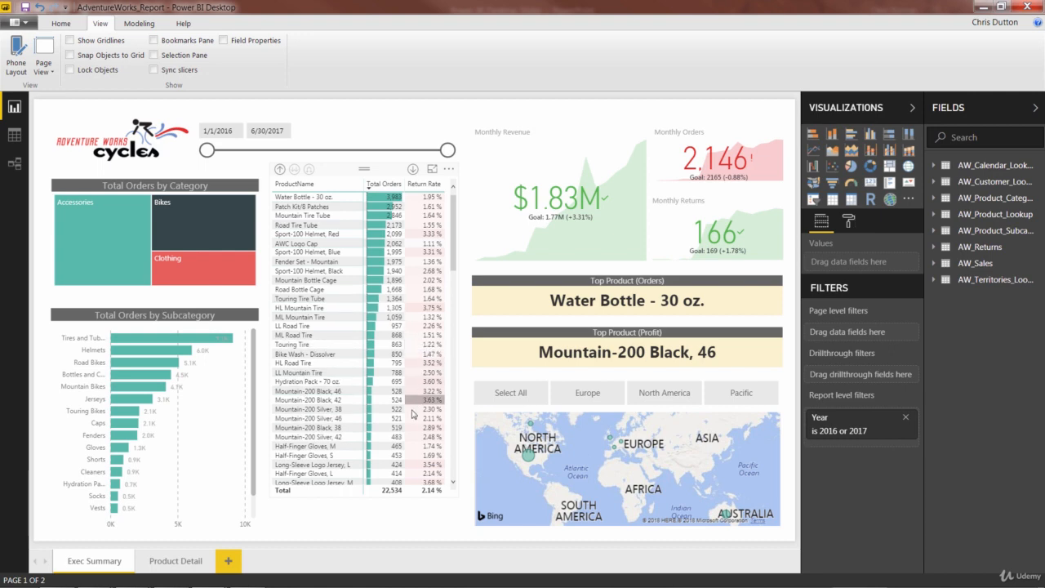
Insert a text box, reduce its size and place it in the free space directly below the product table.
click(62, 23)
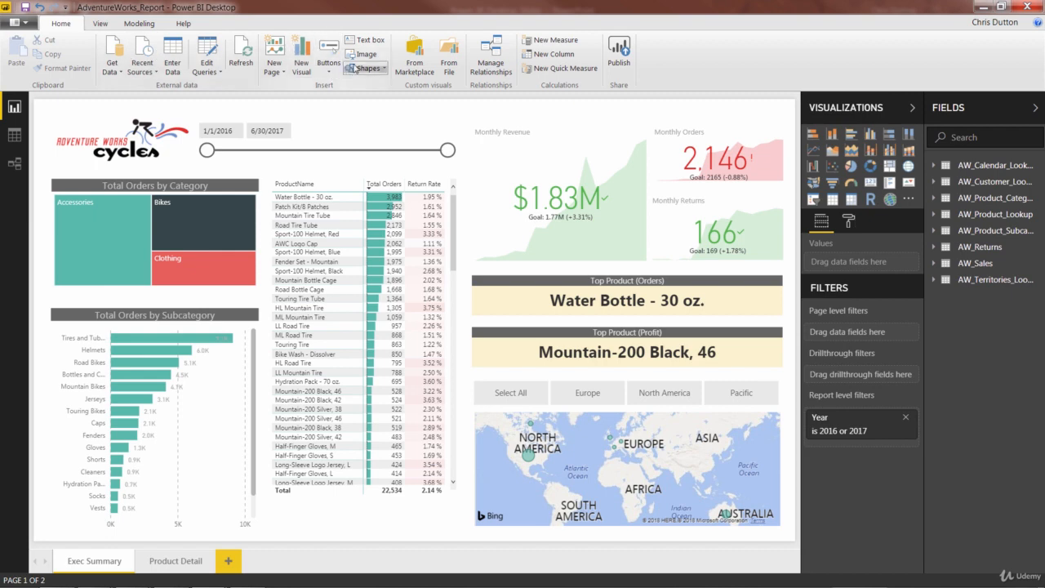
click(365, 40)
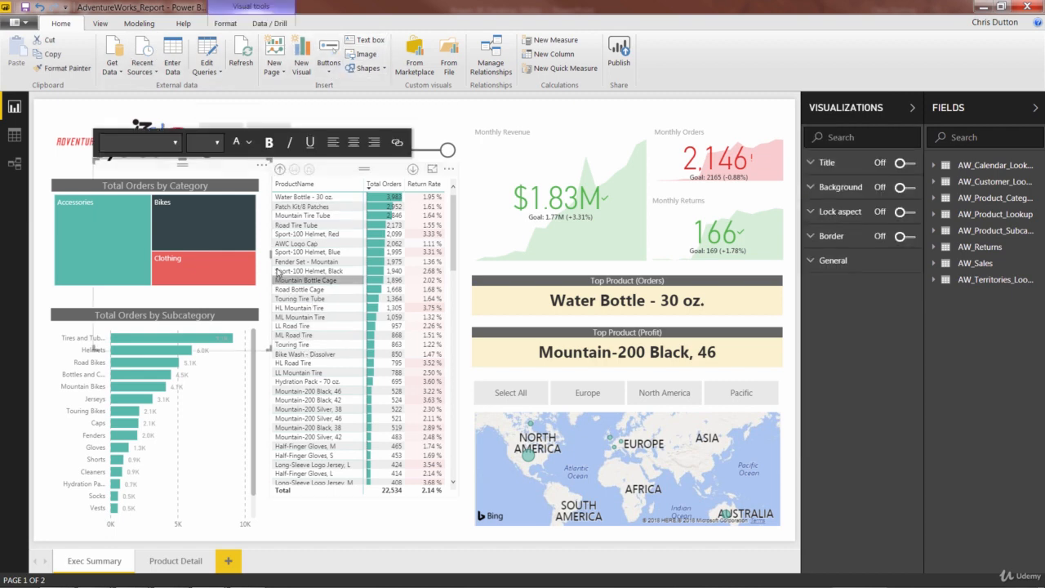
drag(215, 170, 377, 337)
drag(346, 516, 334, 412)
drag(386, 338, 395, 493)
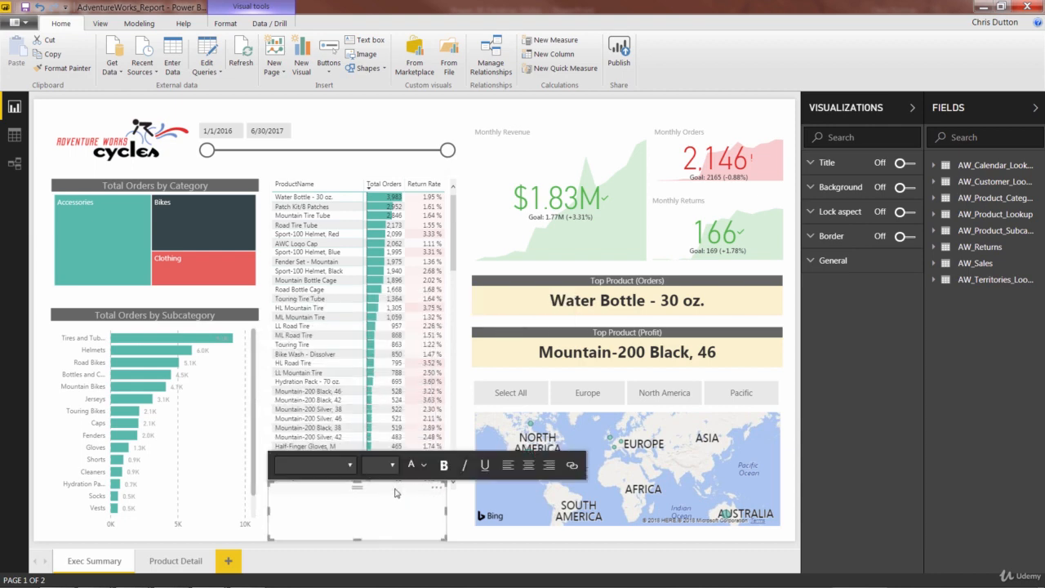
Enter "View Product Detail" in the text box and format it bold, italic and 18 pt.
click(333, 524)
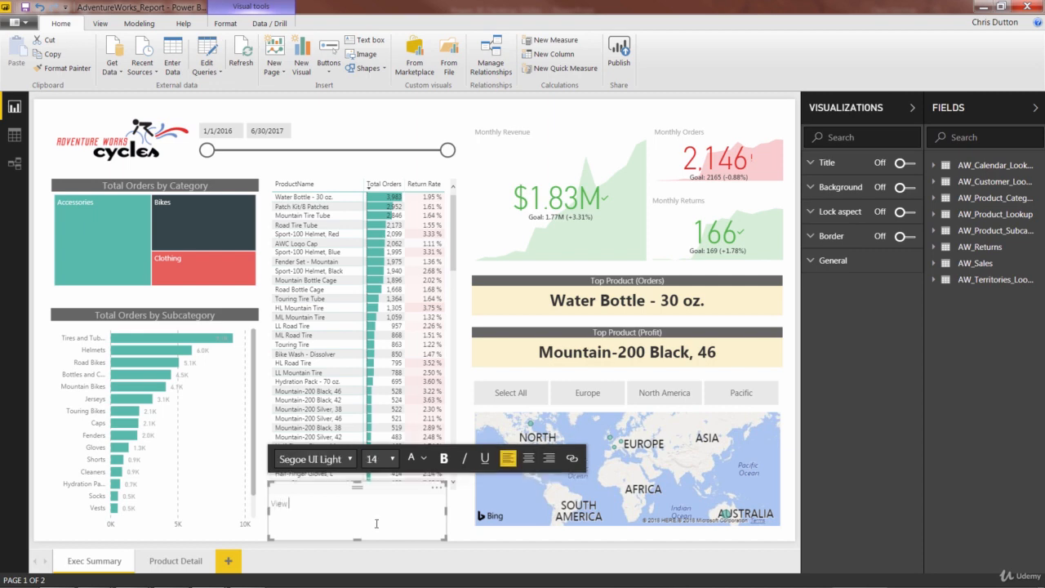
text(View Product Detail)
key(ctrl+a)
click(444, 459)
click(464, 458)
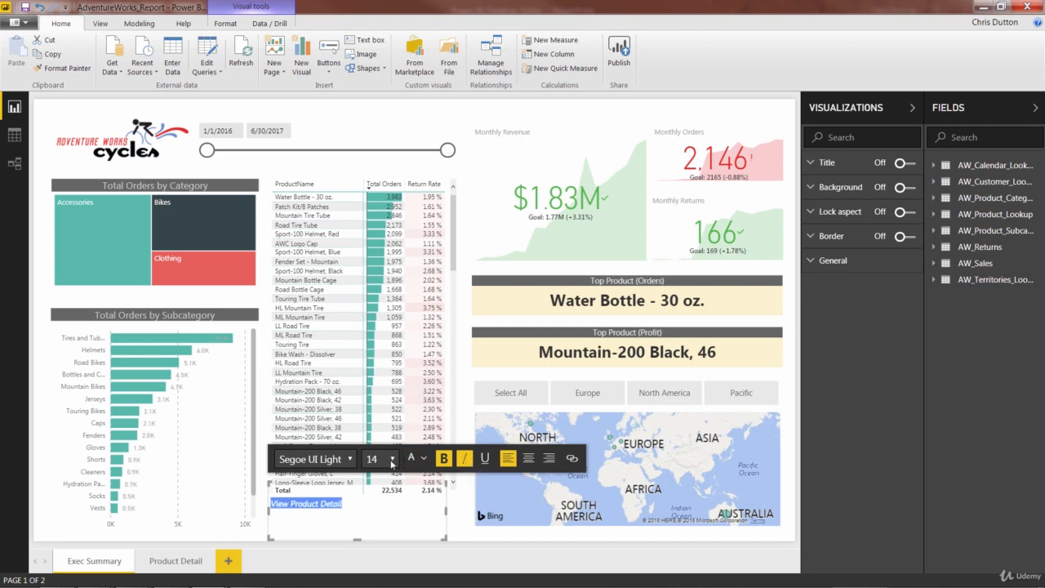
click(392, 459)
click(371, 292)
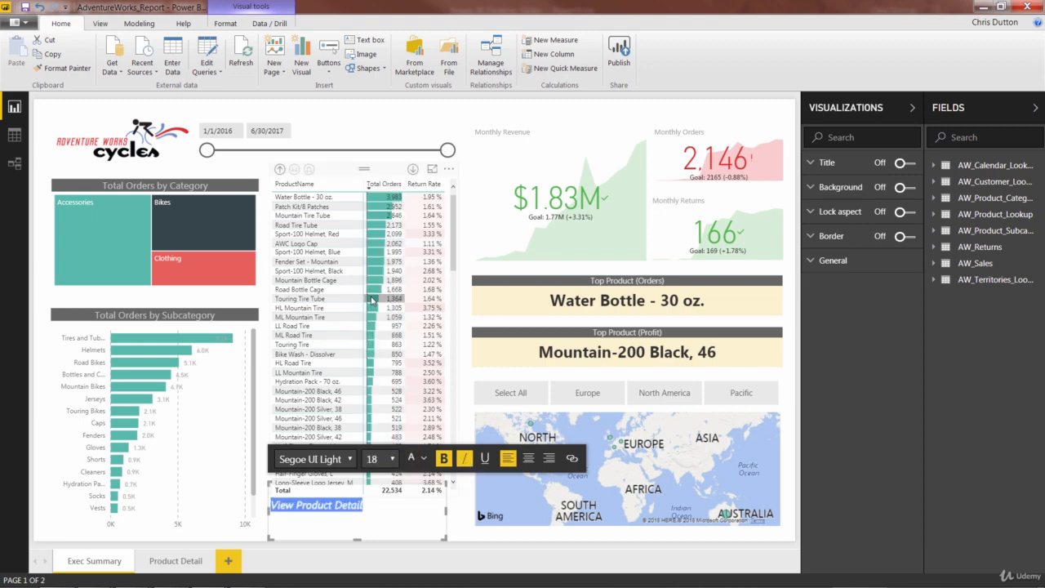
Fit the "View Product Detail" text box closer to its text and shift it toward the table's lower right.
drag(360, 532, 420, 503)
drag(483, 514, 459, 512)
drag(394, 505, 416, 505)
click(298, 517)
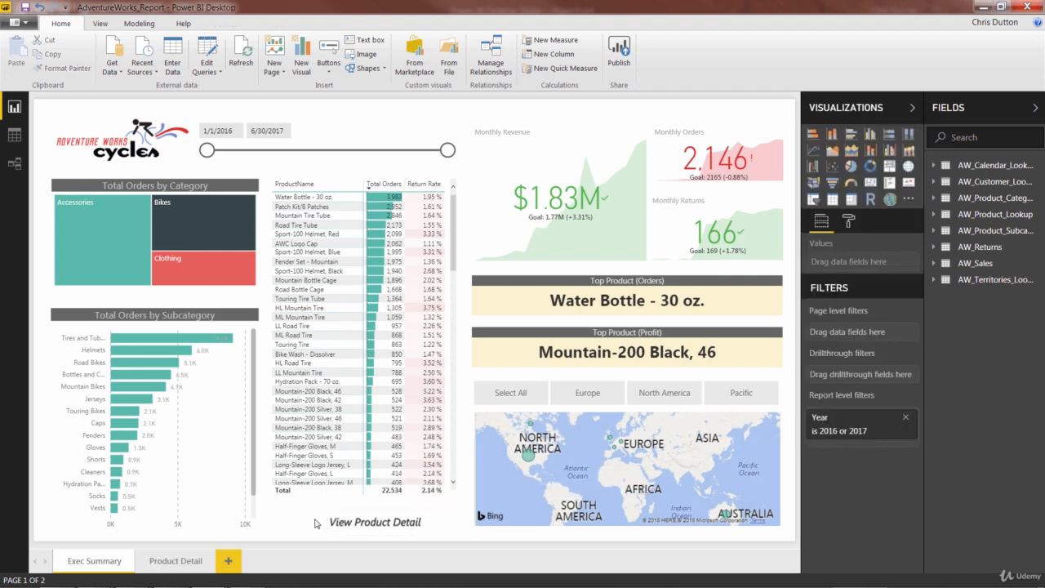
click(380, 508)
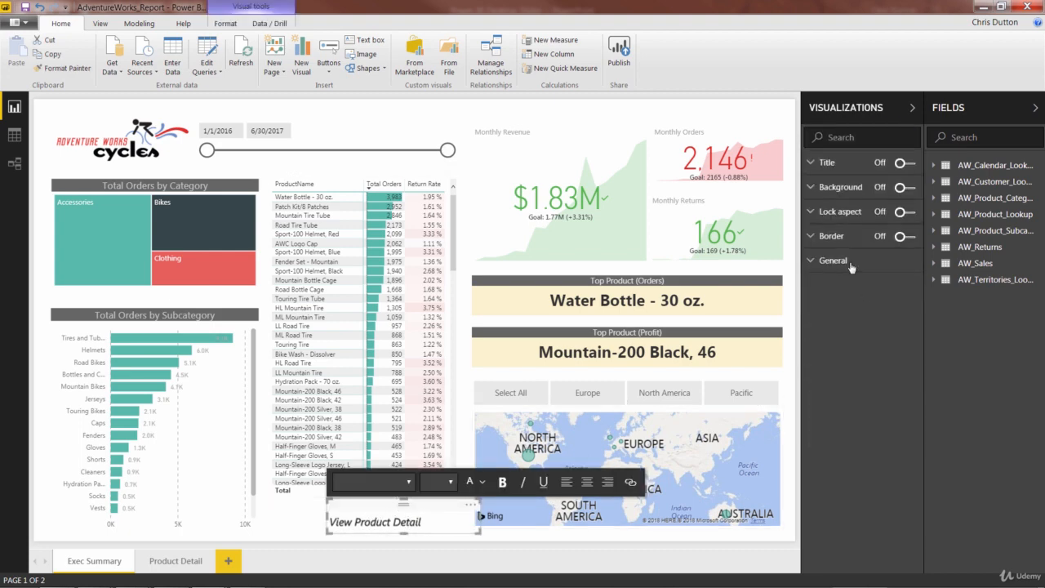
click(317, 528)
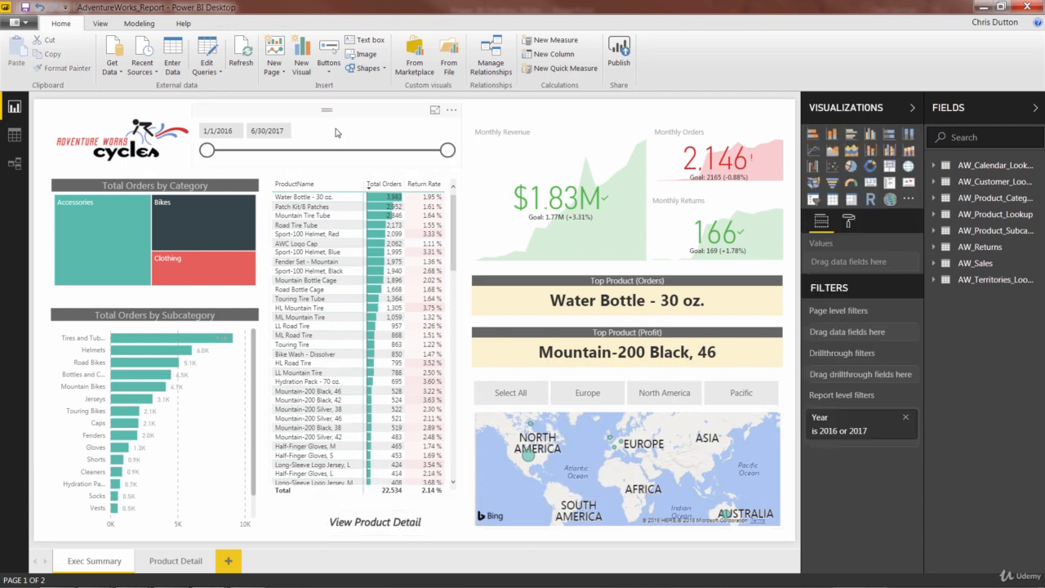
Insert an Information button, place it just right of the "View Product Detail" text and narrow its frame.
click(327, 70)
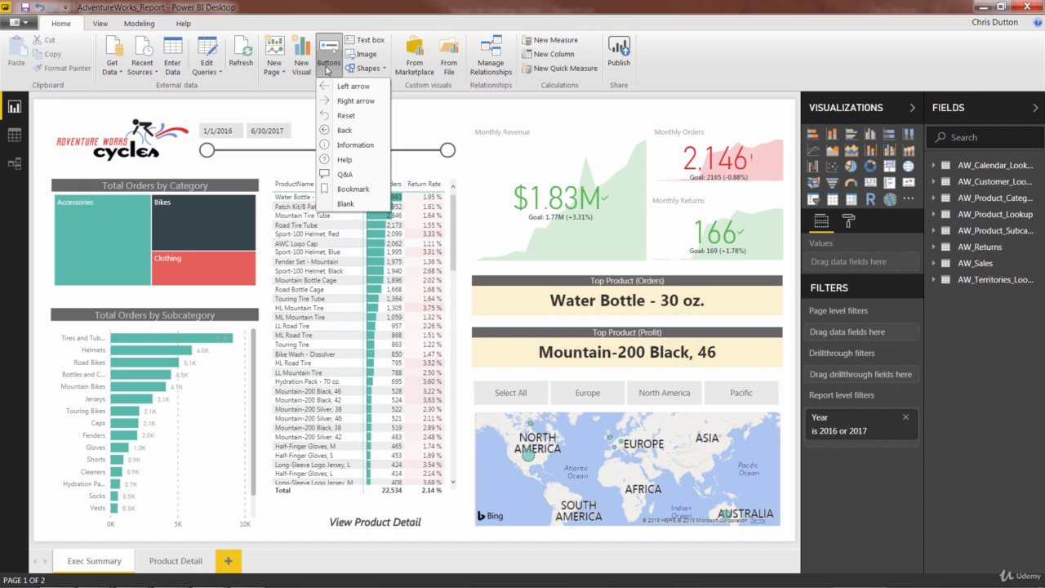
click(356, 145)
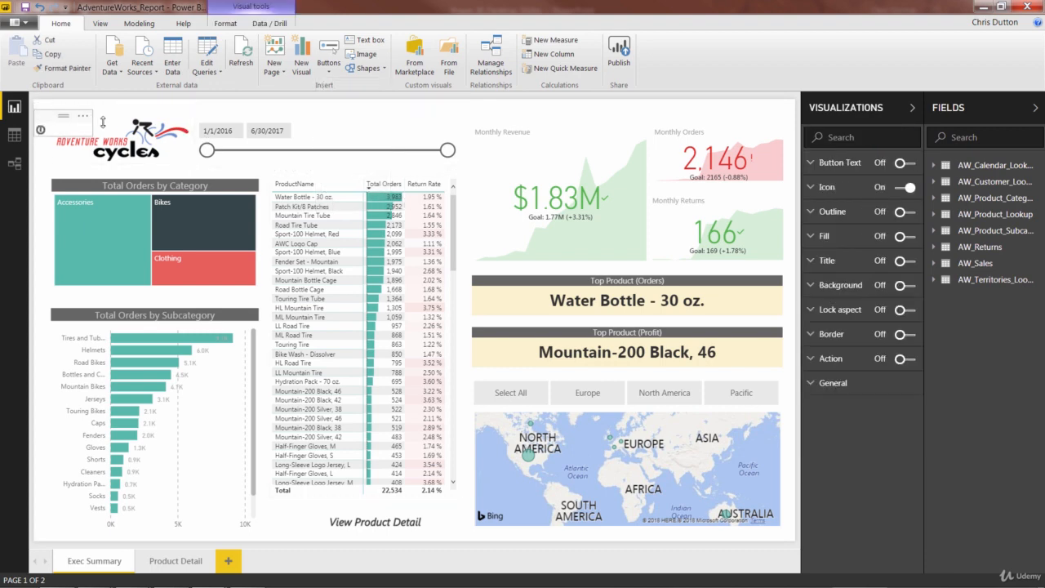
drag(97, 120, 238, 215)
drag(272, 271, 446, 507)
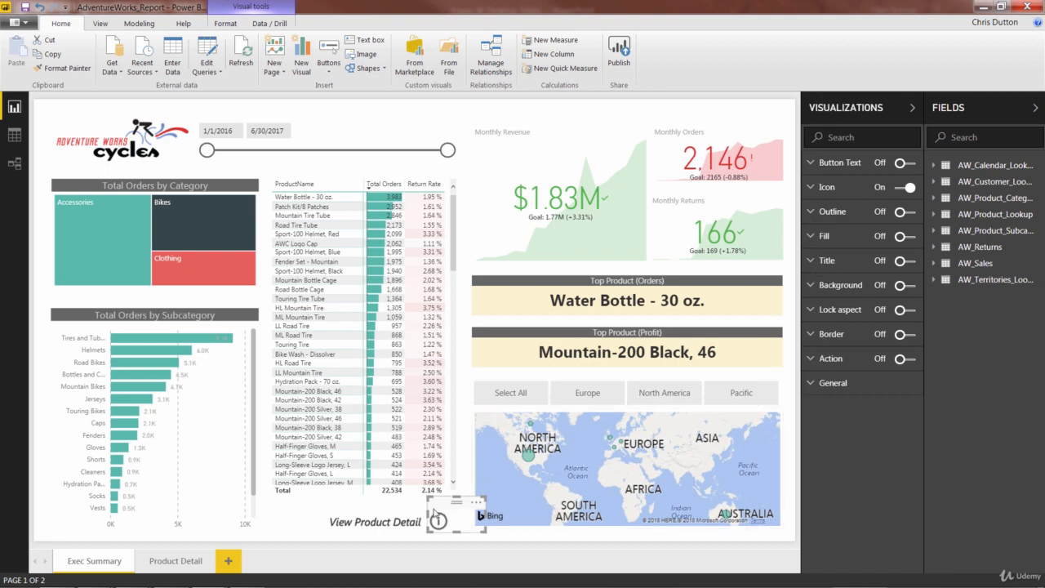
drag(486, 515, 463, 514)
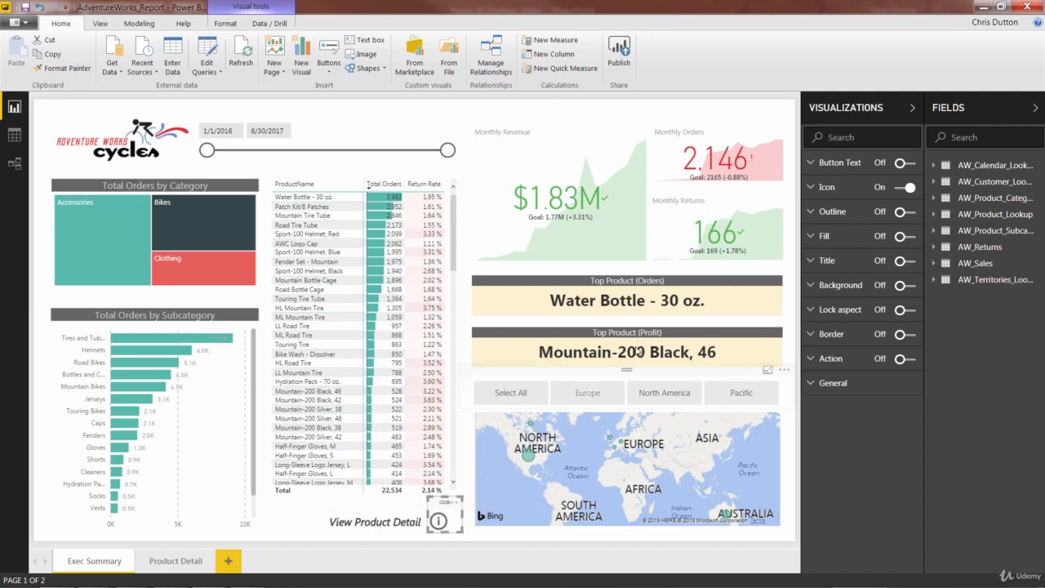
Turn on the information button's Action with type Bookmark targeting Product Detail, and test the link.
click(814, 361)
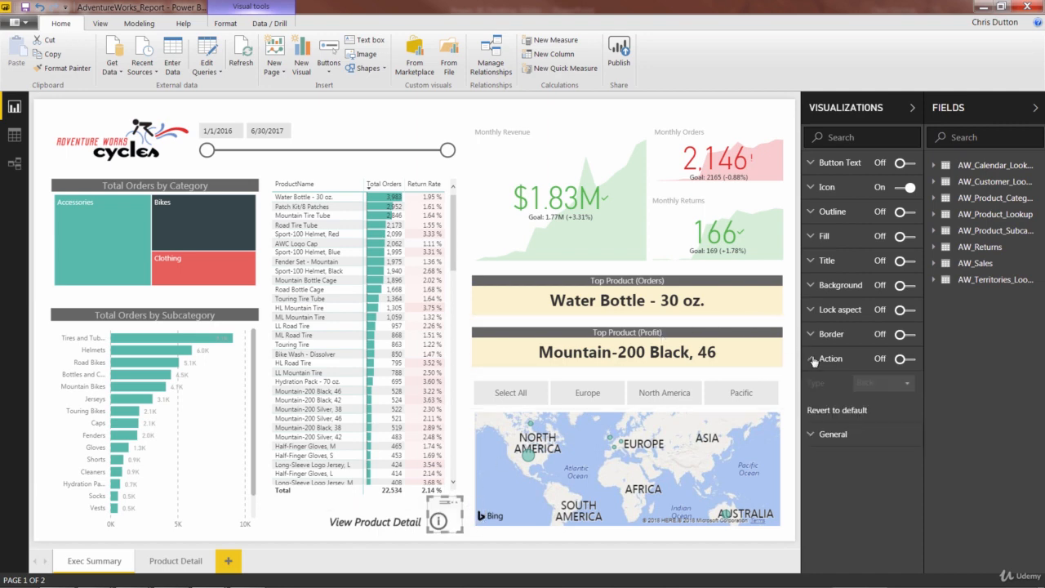
click(906, 359)
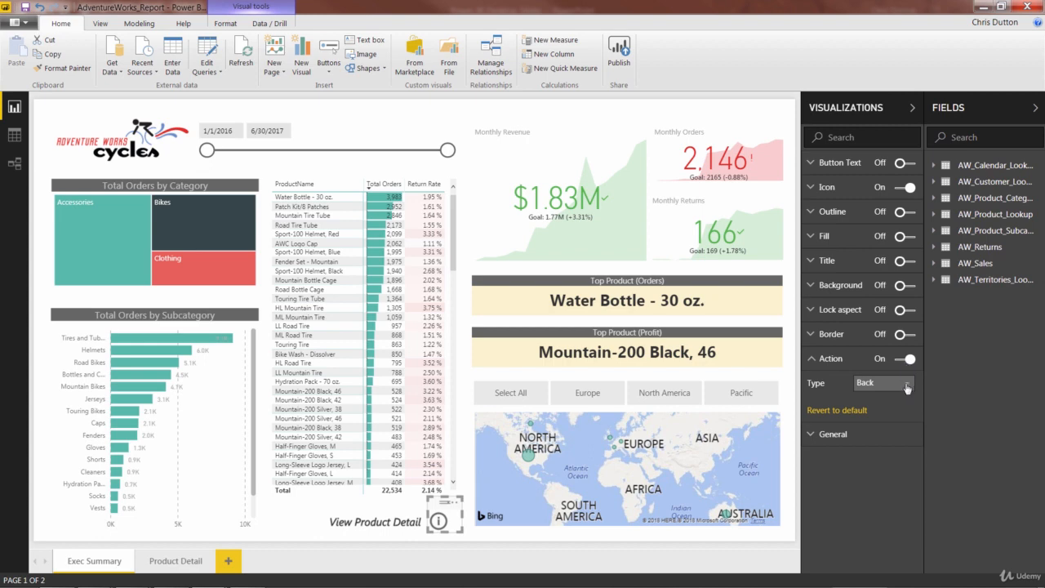
click(906, 383)
click(876, 415)
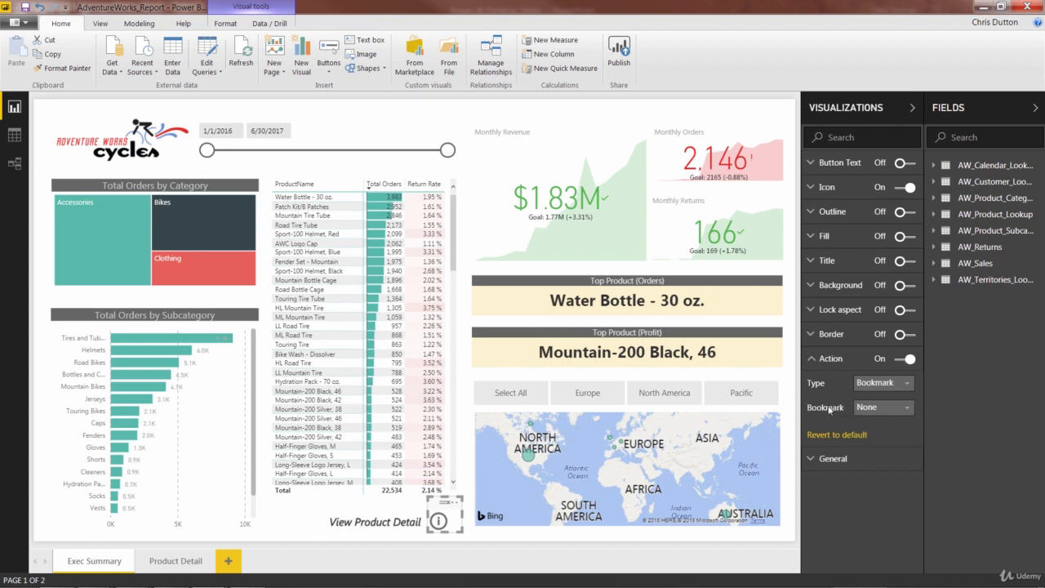
click(907, 407)
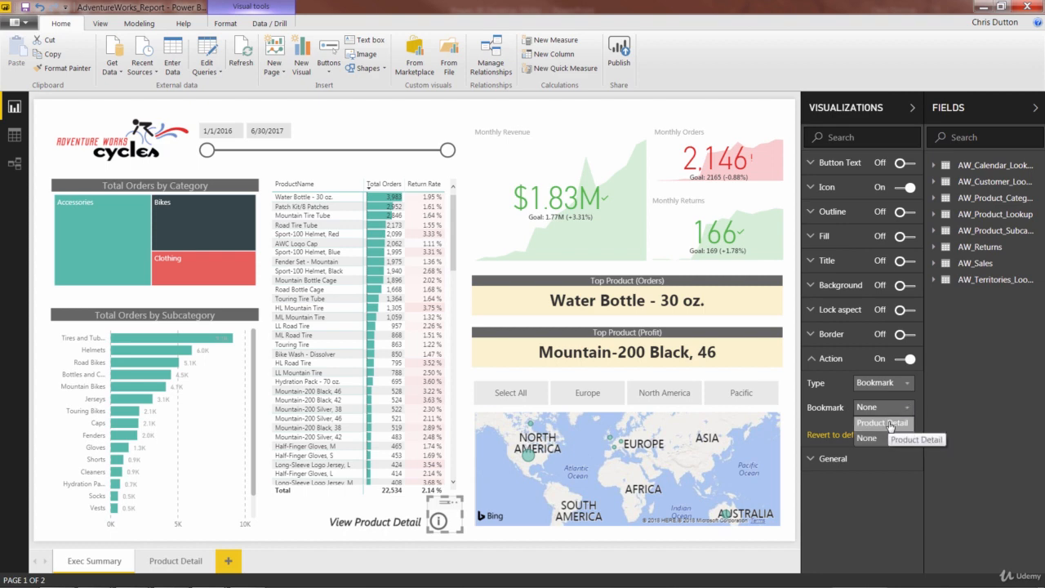
click(889, 423)
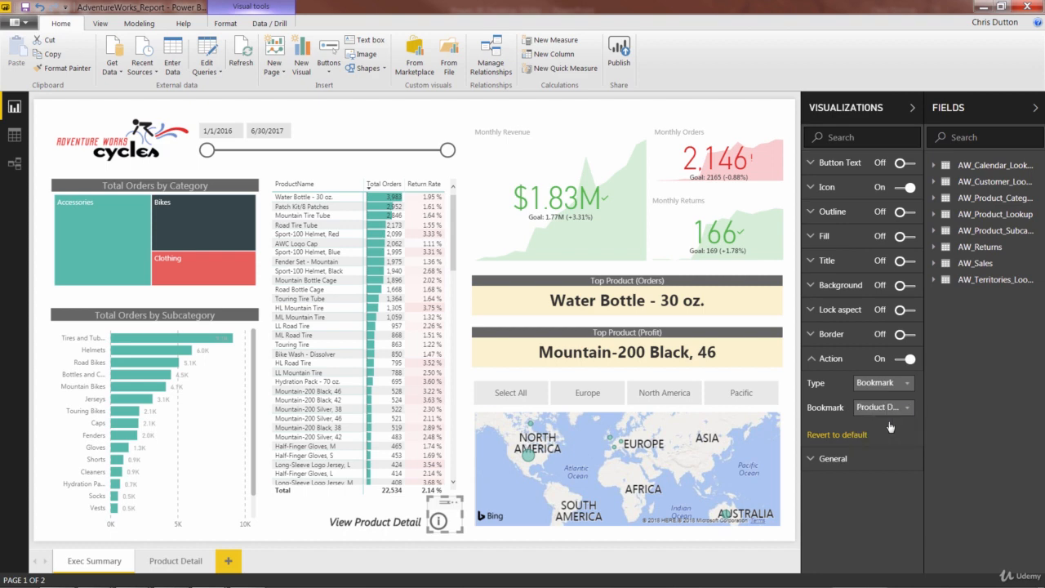
click(913, 108)
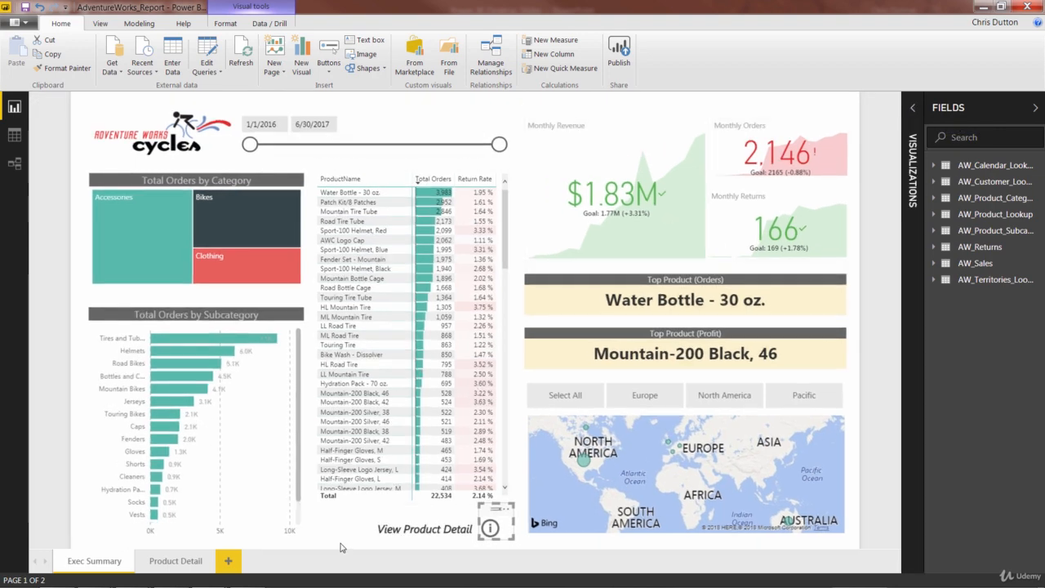
ctrl+click(491, 528)
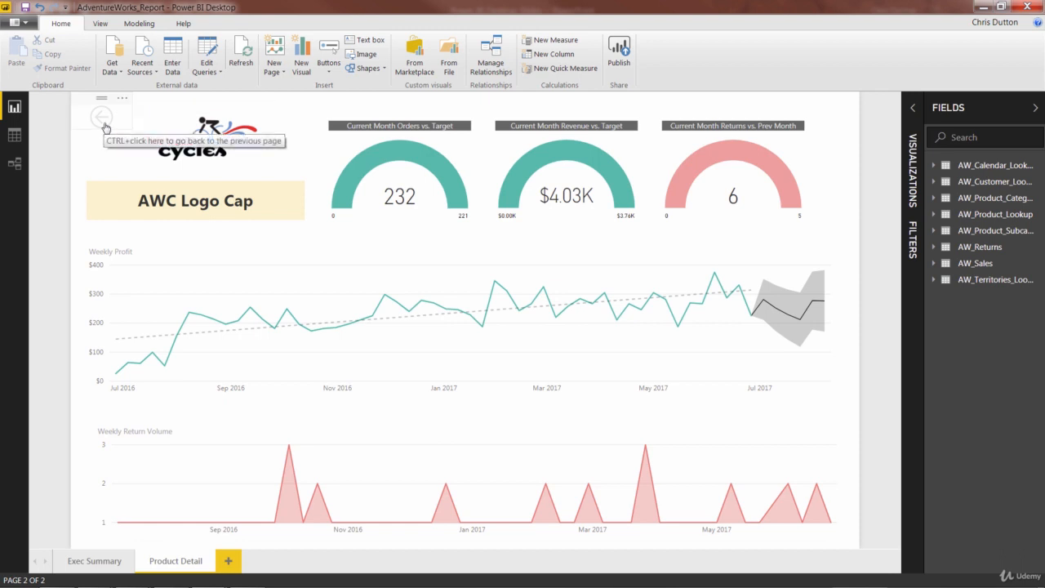
Inspect the action type of the Product Detail page's back arrow and follow it to the previous page.
click(76, 102)
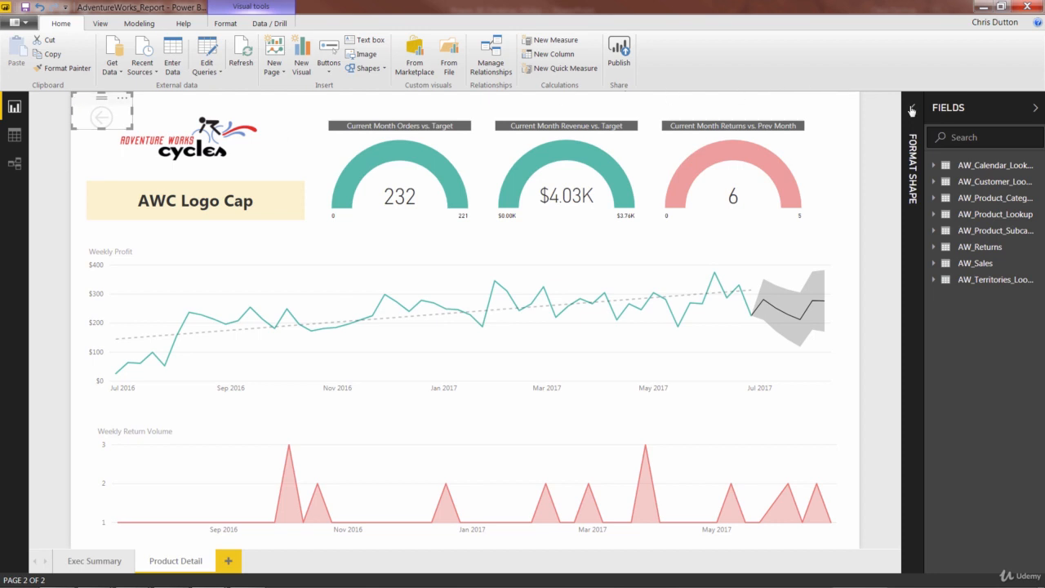
click(913, 110)
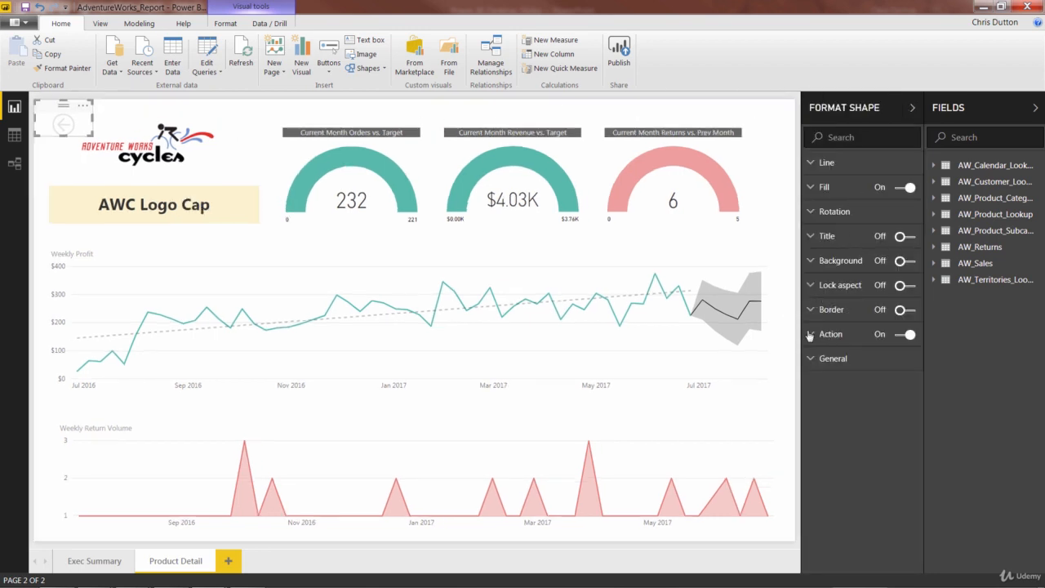
click(812, 336)
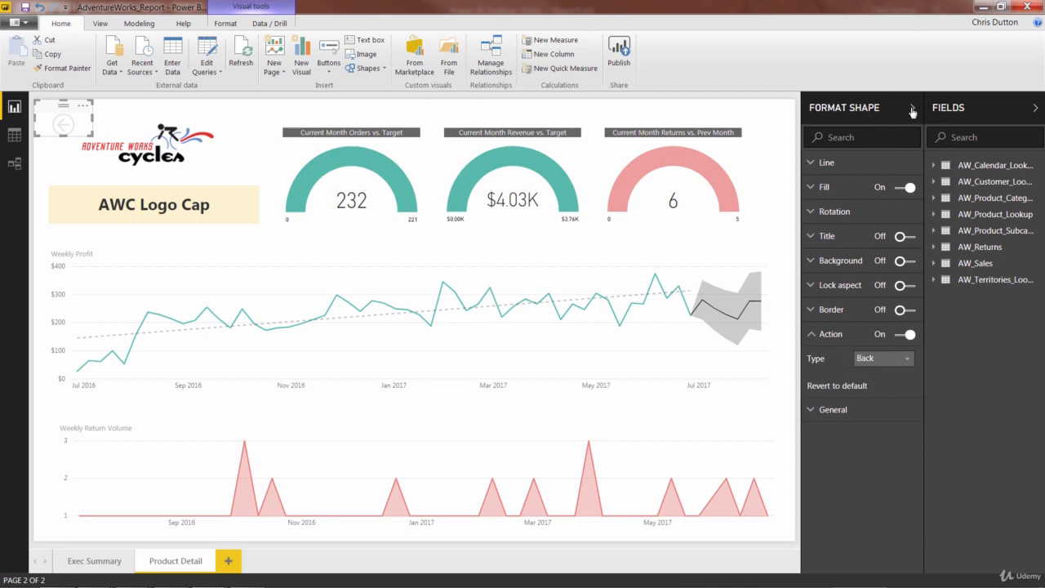
ctrl+click(67, 125)
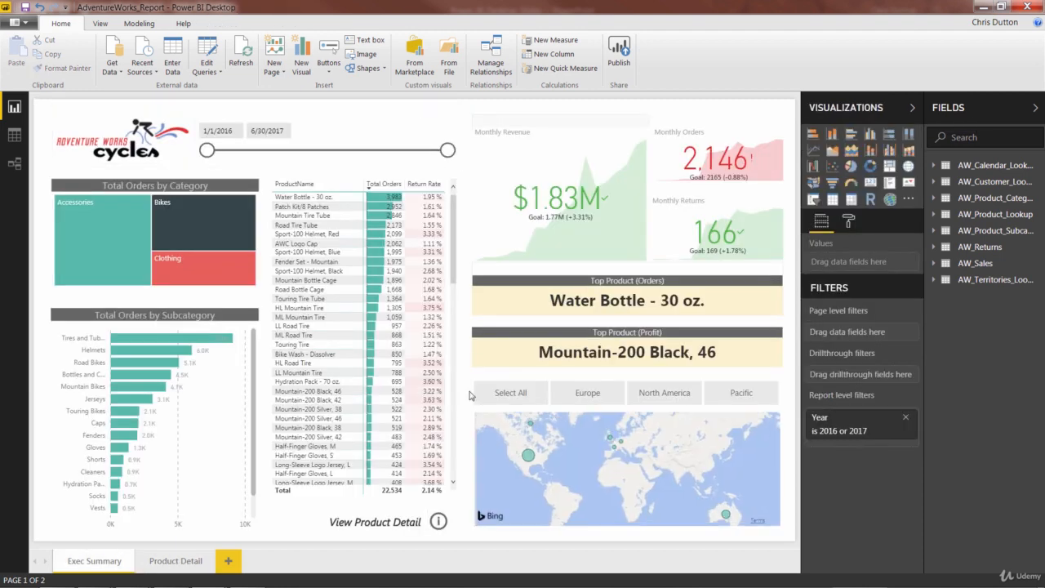